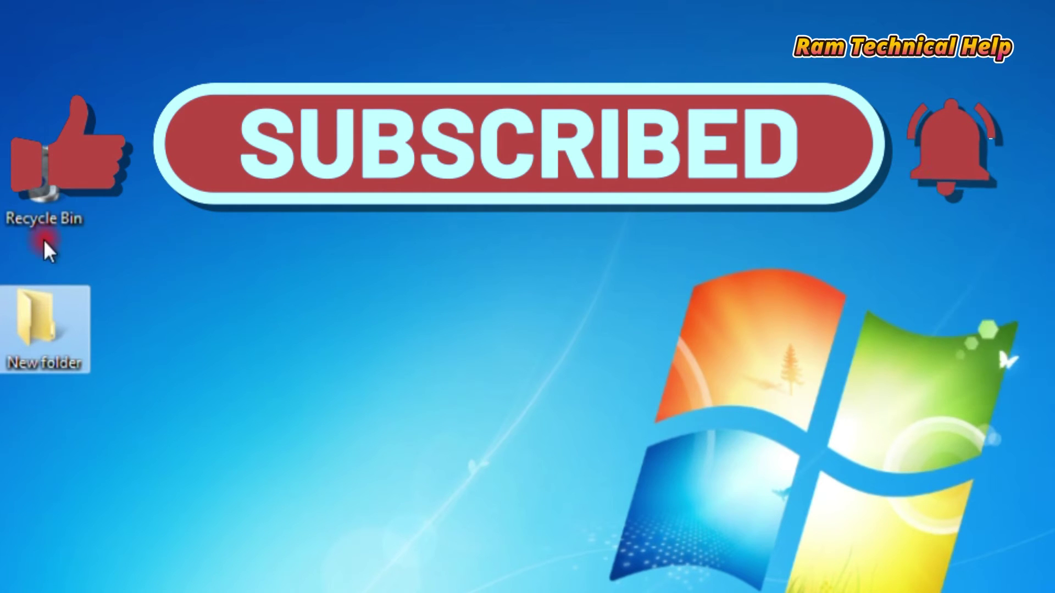
Check the contents of the New Volume (E:) drive for the system image backup folder and close the window.
left_click(41, 101)
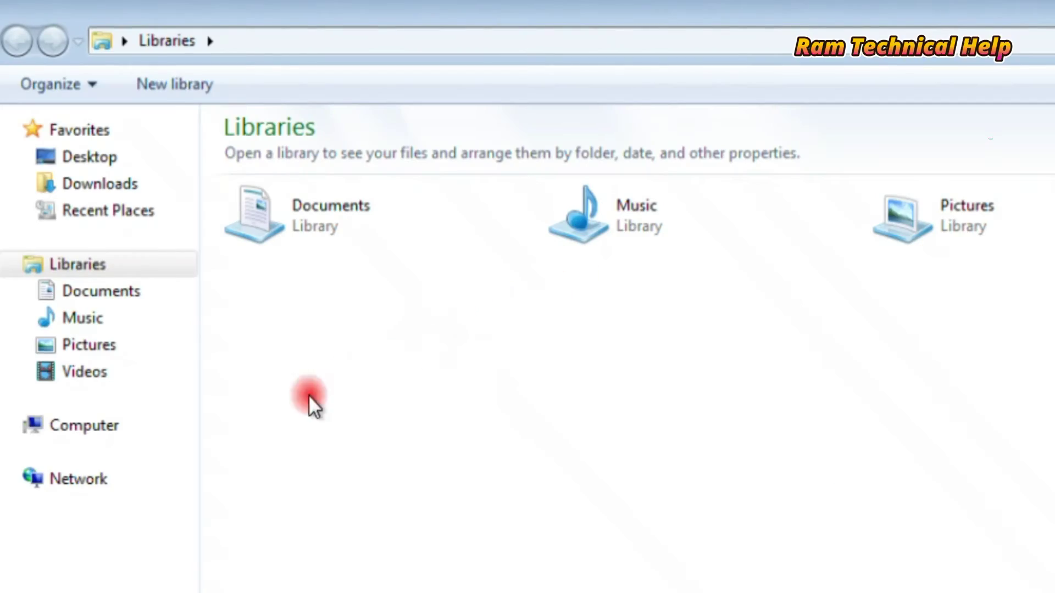
left_click(114, 427)
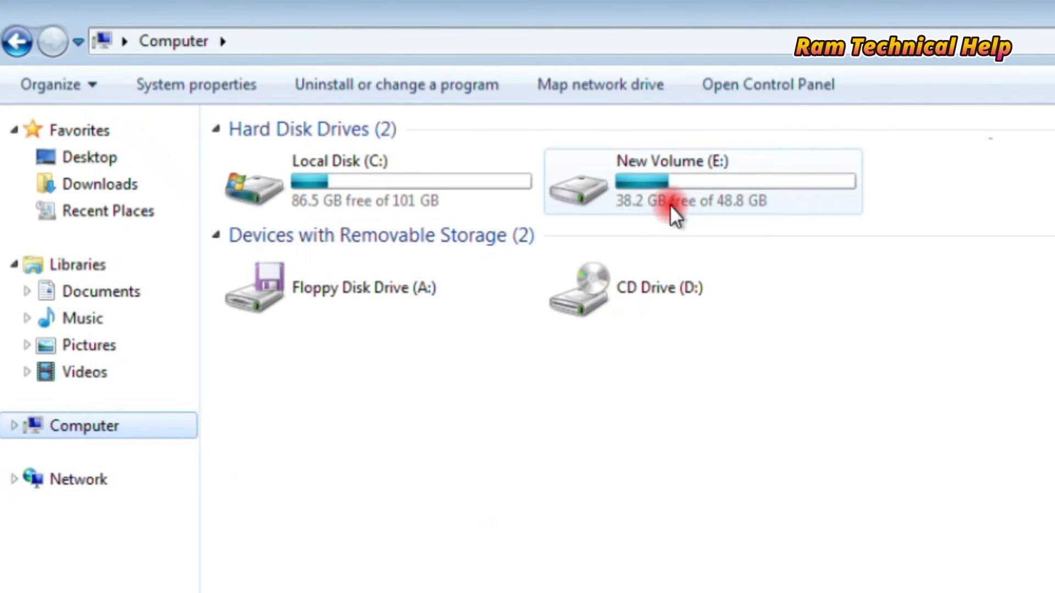
double_click(668, 184)
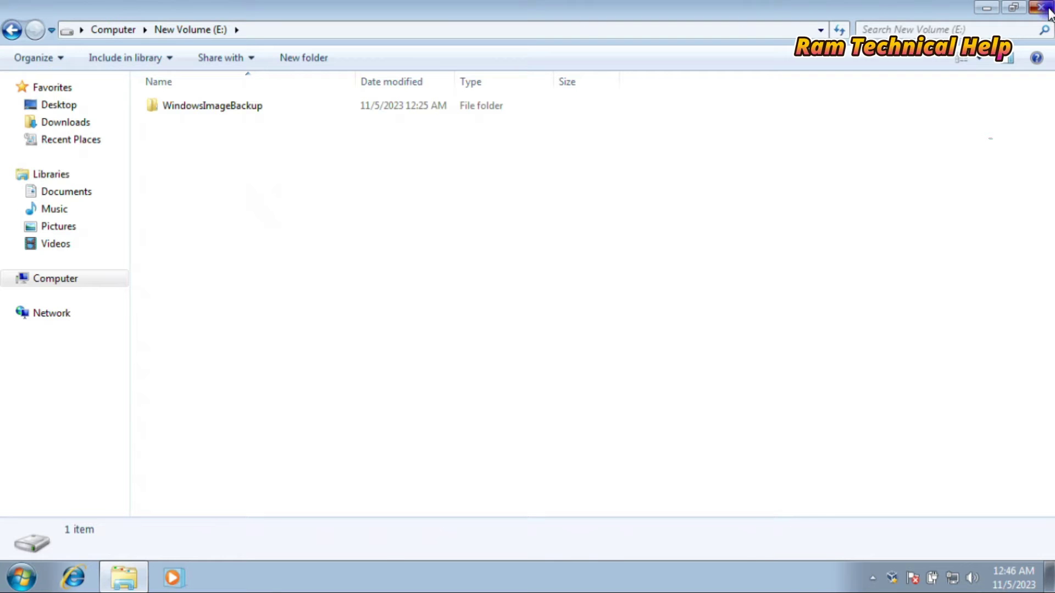
left_click(1041, 7)
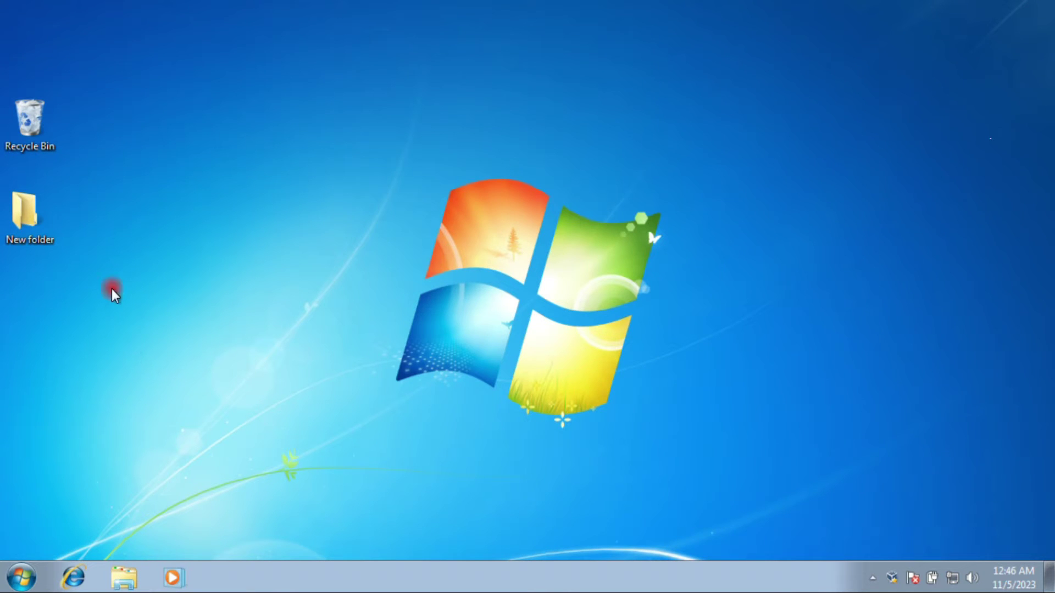
Open the Control Panel and display all its items as large icons.
left_click(22, 577)
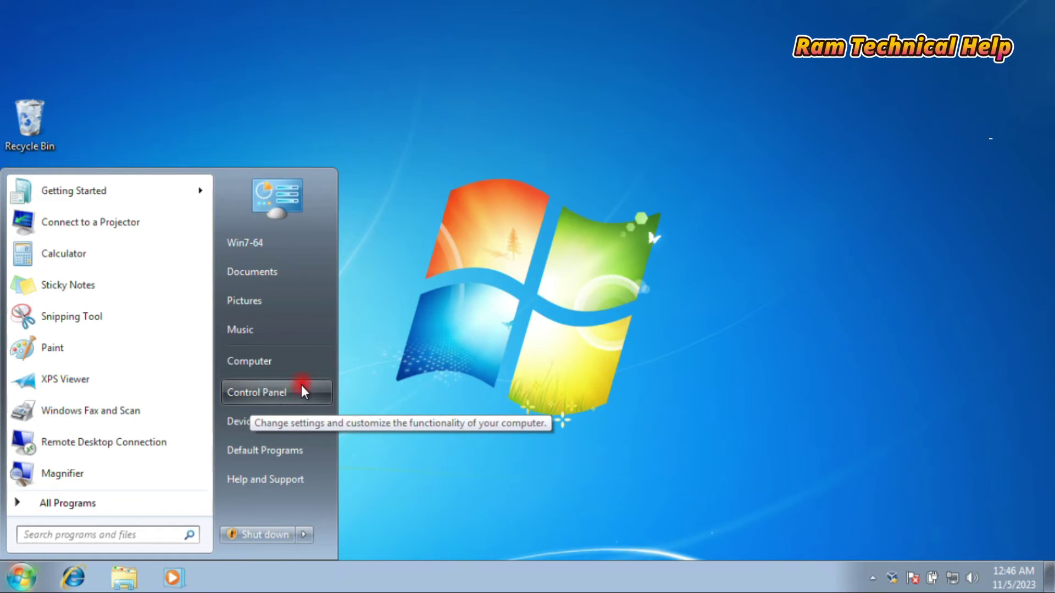
left_click(276, 397)
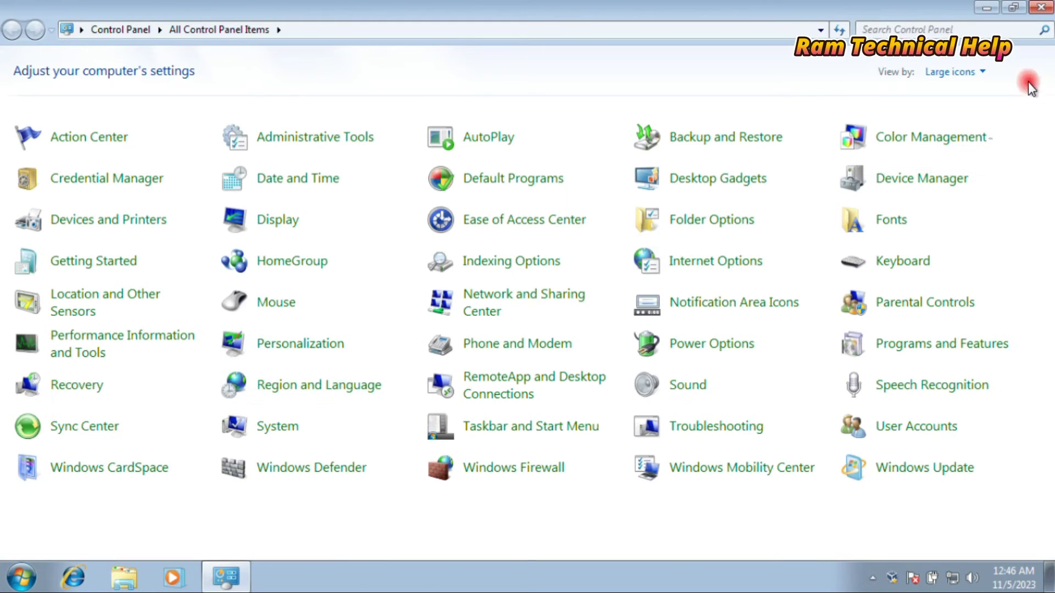
left_click(960, 67)
left_click(945, 99)
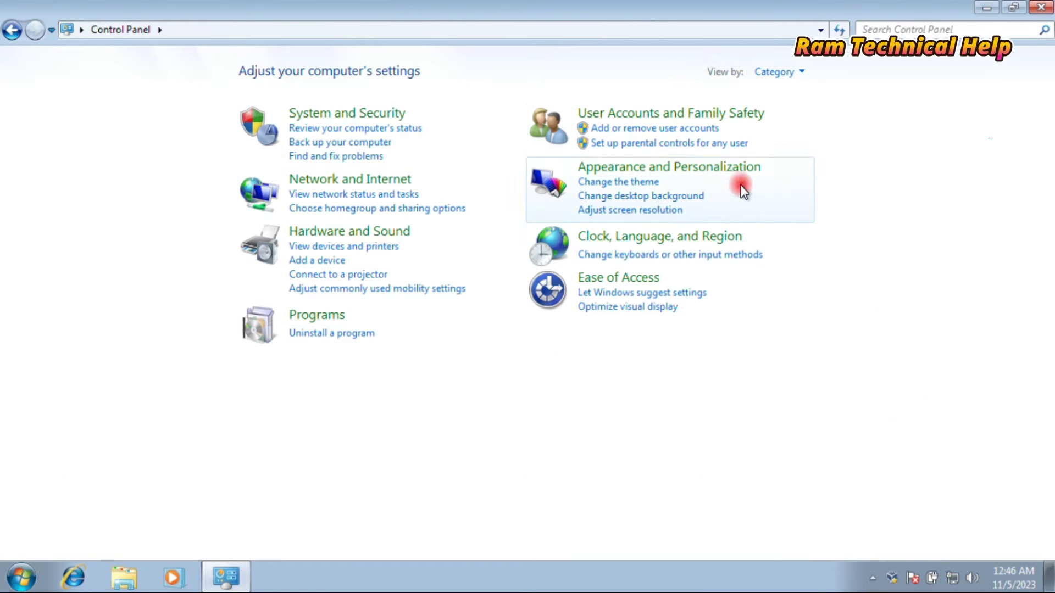
left_click(766, 73)
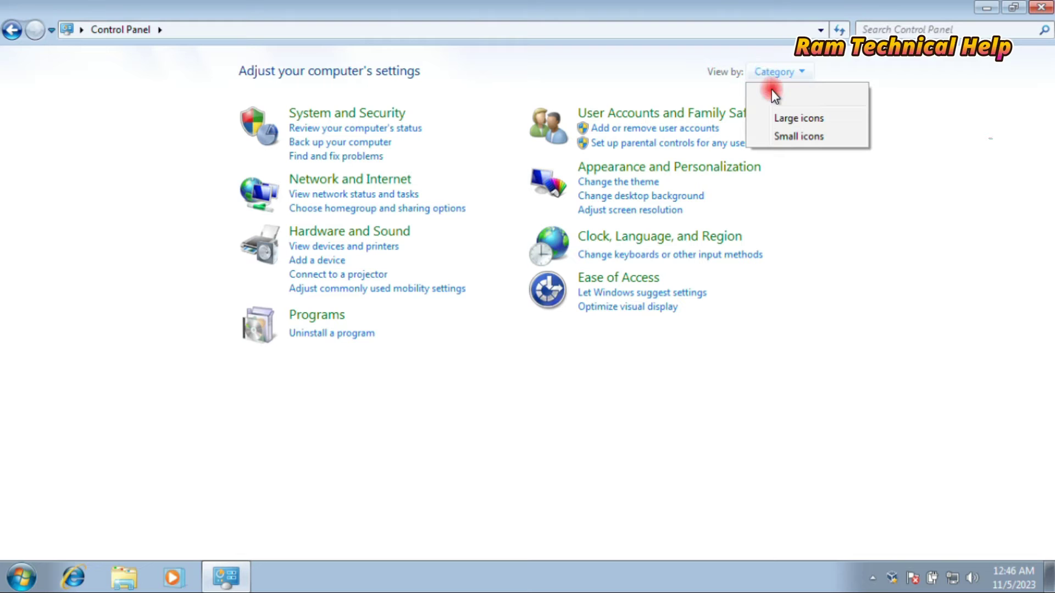
left_click(770, 119)
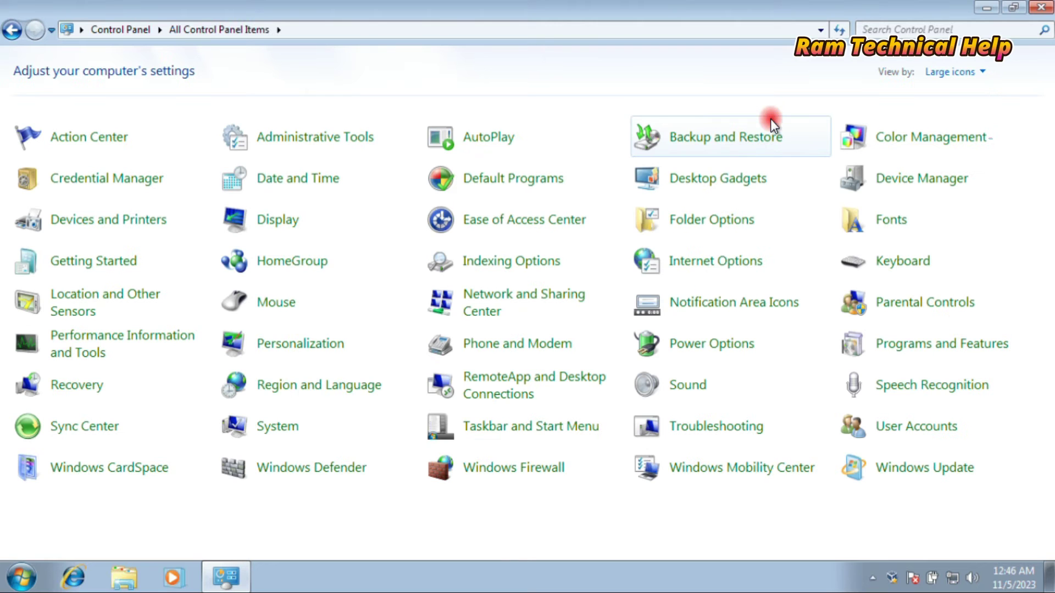
From Backup and Restore, choose the advanced recovery method that uses a system image created earlier, and skip backing up the user files.
left_click(748, 143)
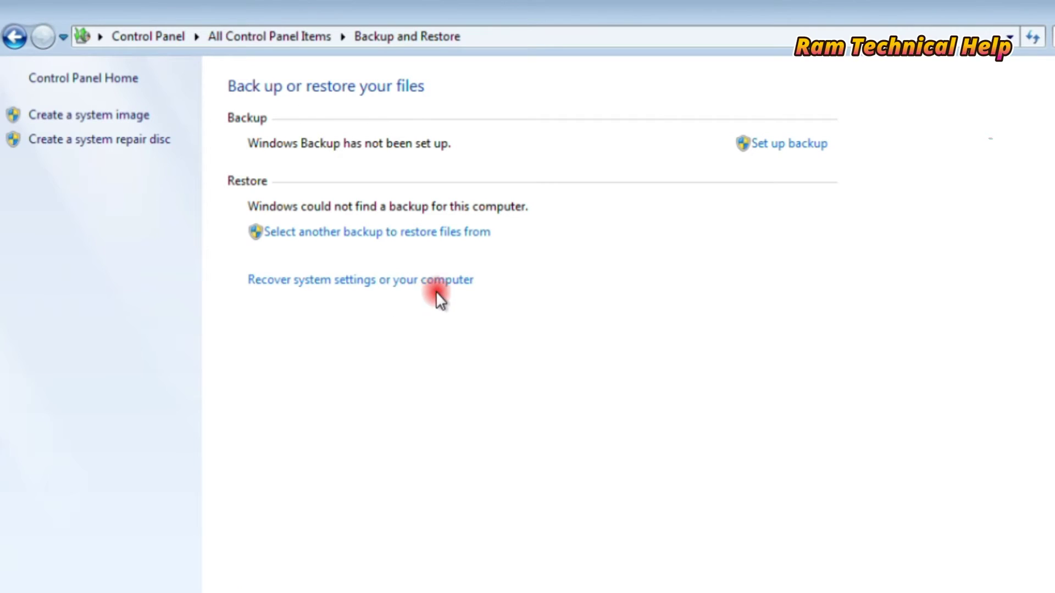
left_click(446, 282)
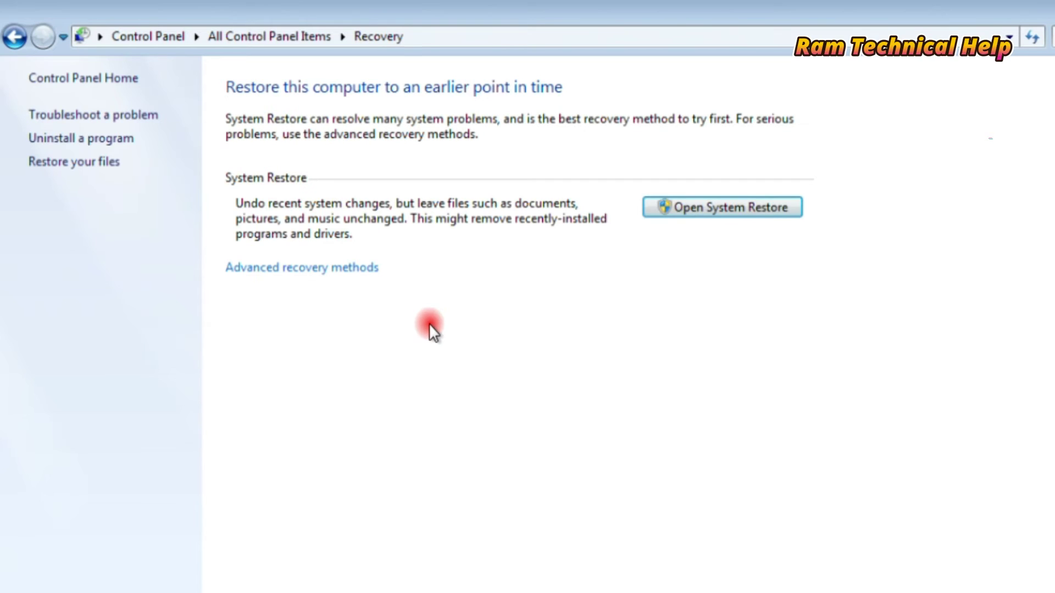
left_click(725, 217)
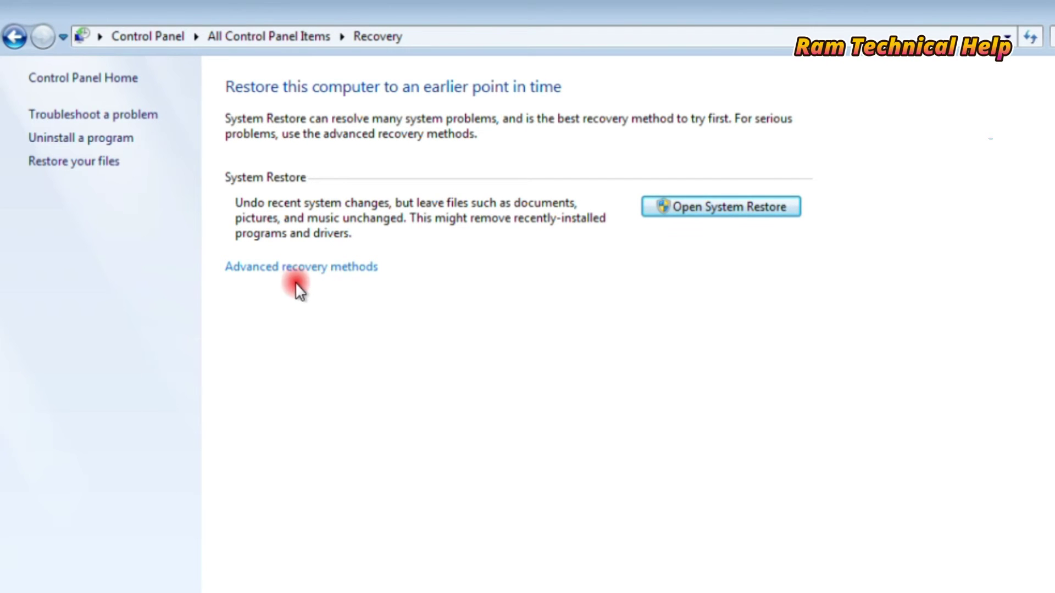
left_click(318, 267)
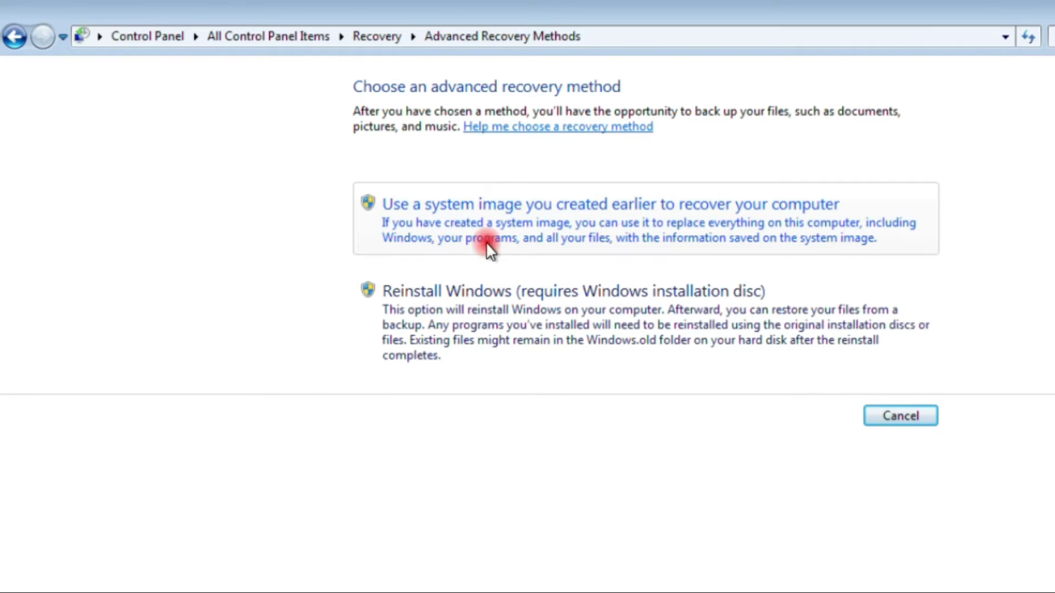
left_click(493, 229)
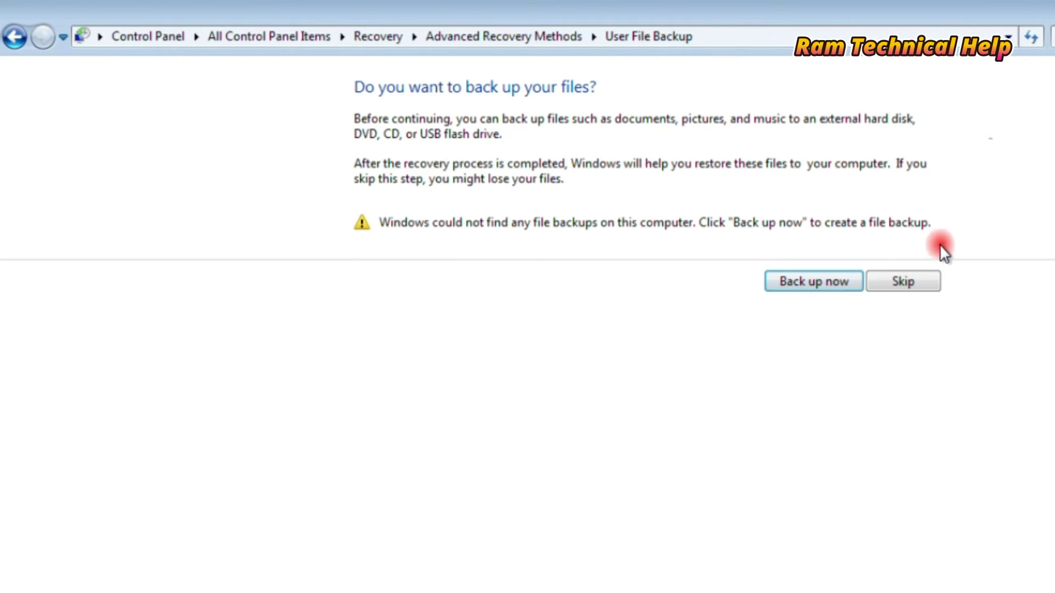
left_click(899, 282)
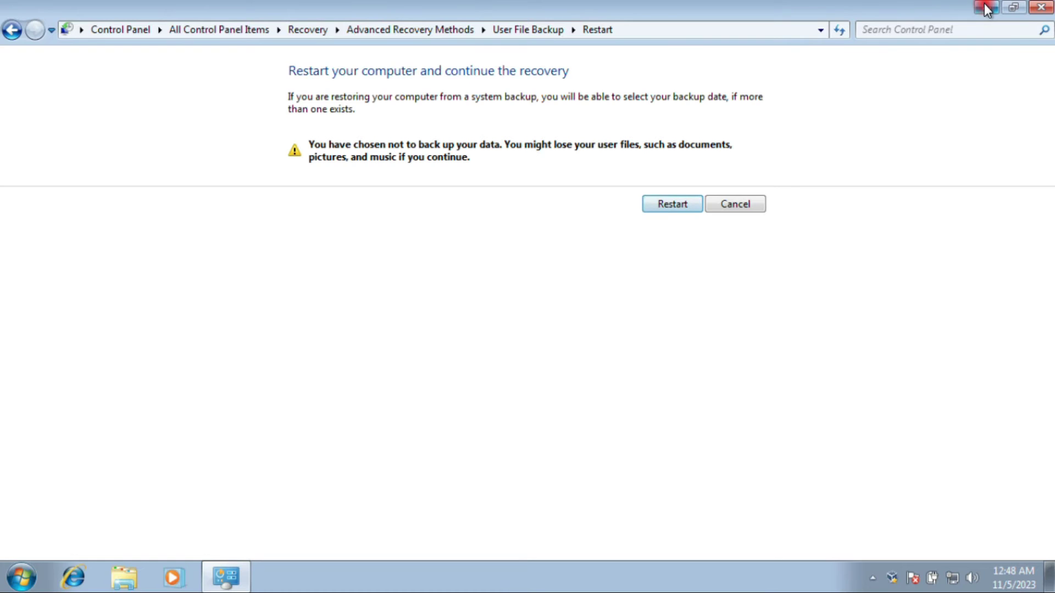
Set the recovery window aside, uninstall WinRAR 4.10 beta 4 (32-bit) through Programs and Features, and close the program list.
left_click(986, 9)
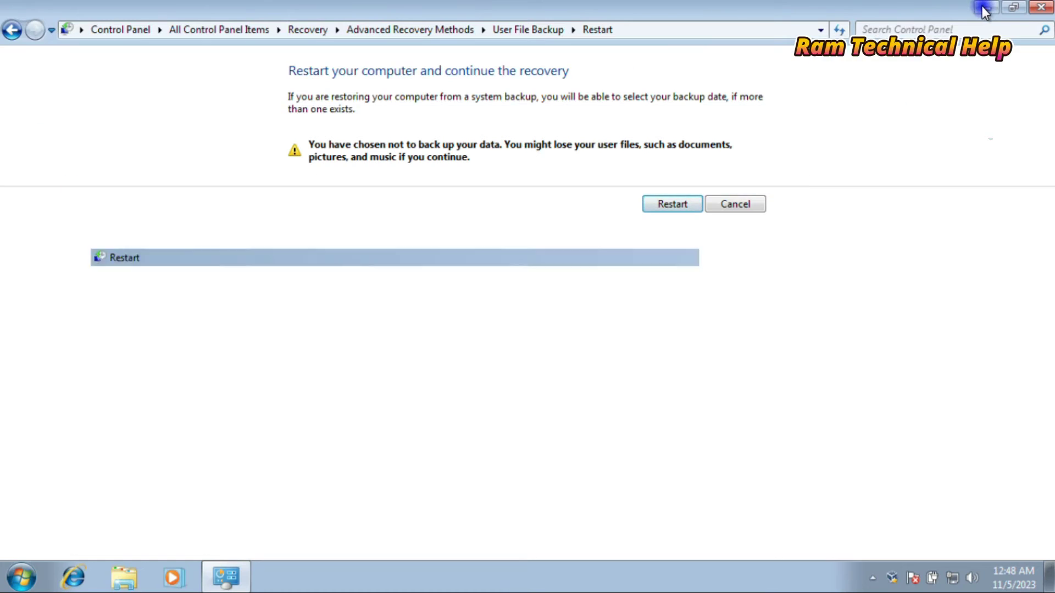
left_click(26, 569)
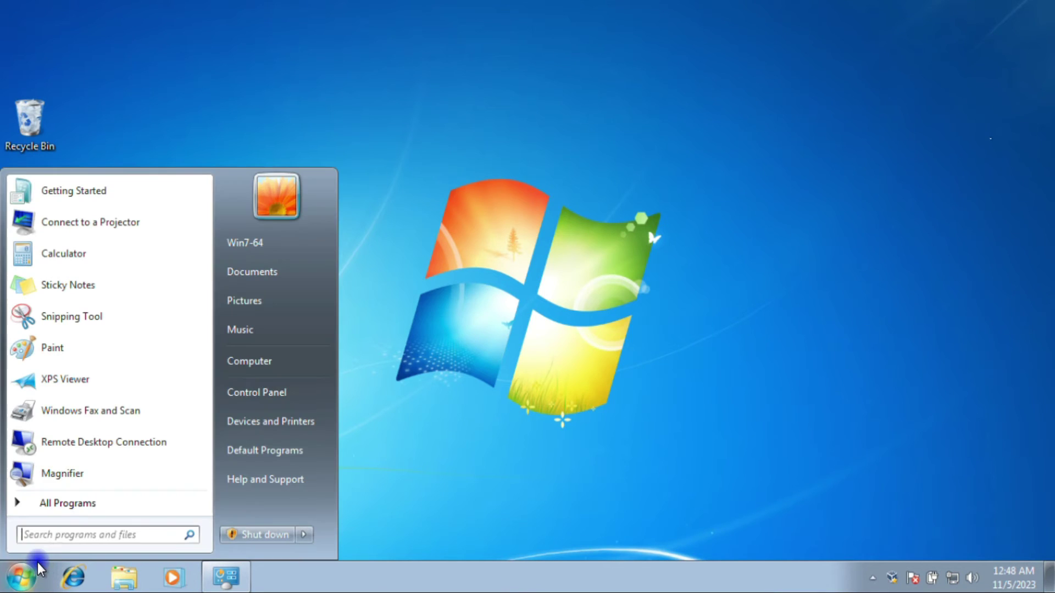
left_click(276, 394)
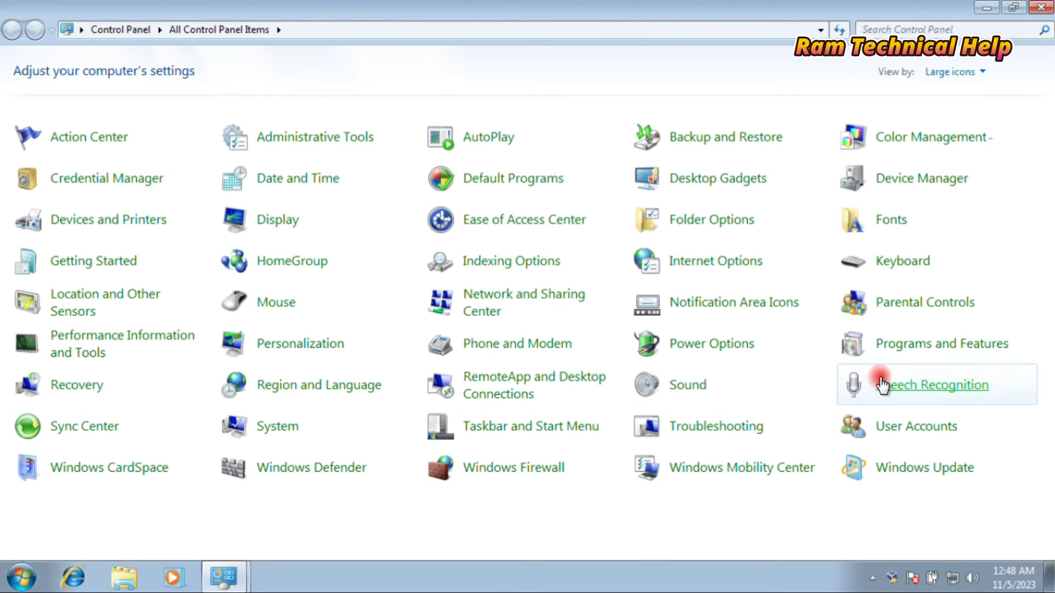
left_click(945, 343)
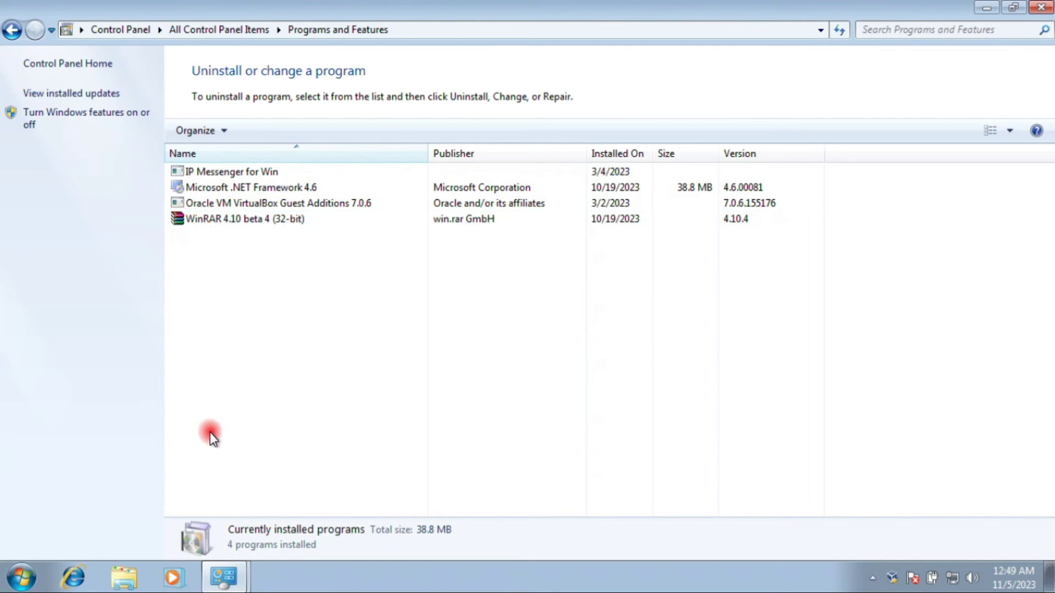
left_click(219, 223)
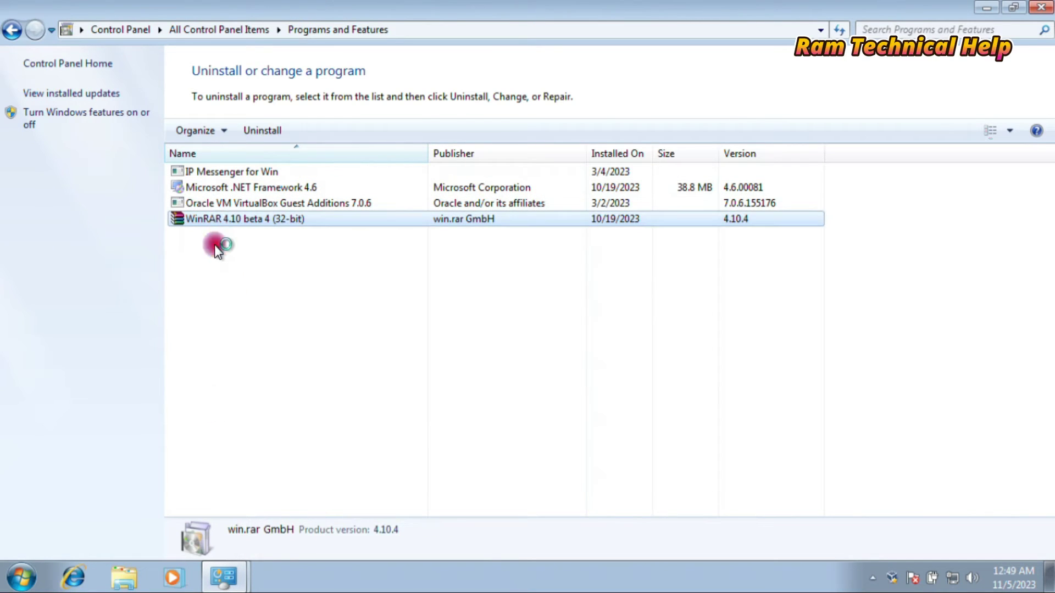
left_click(258, 133)
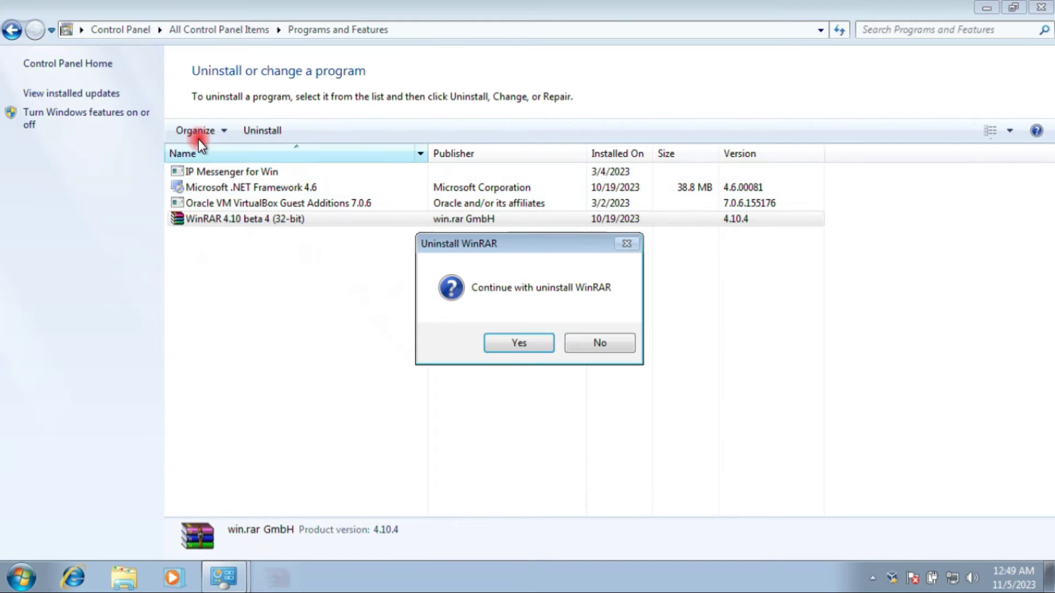
left_click(518, 344)
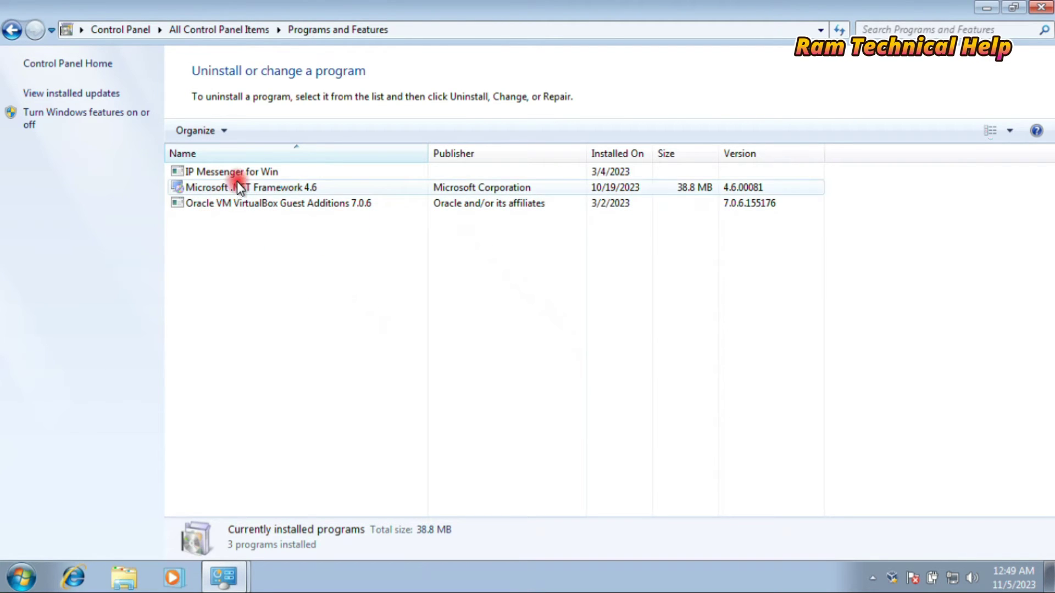
left_click(1040, 8)
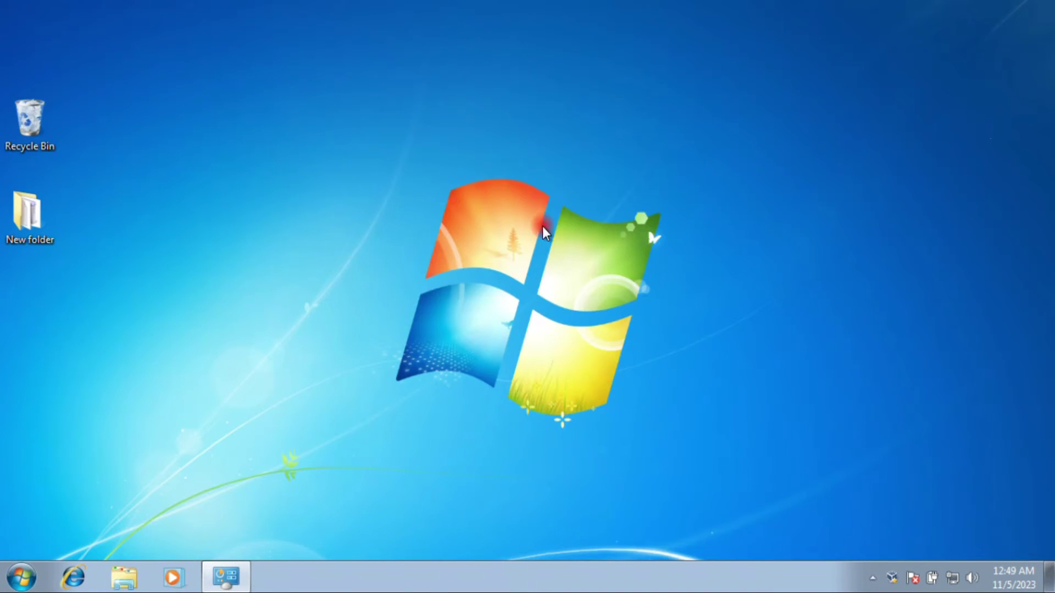
Return to the recovery restart page and acknowledge the WinRAR reboot notice.
left_click(233, 575)
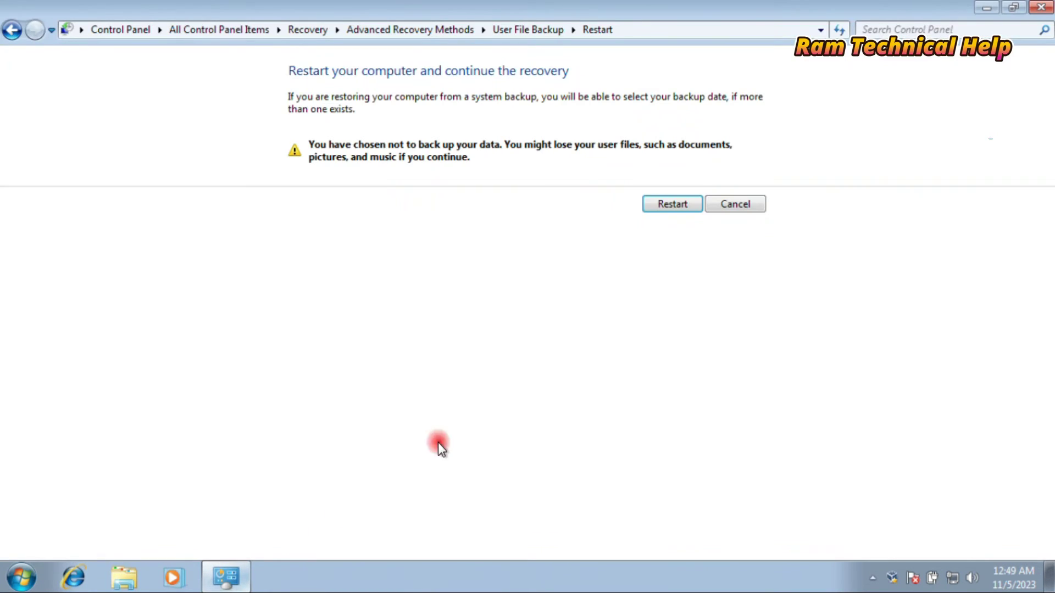
left_click(682, 204)
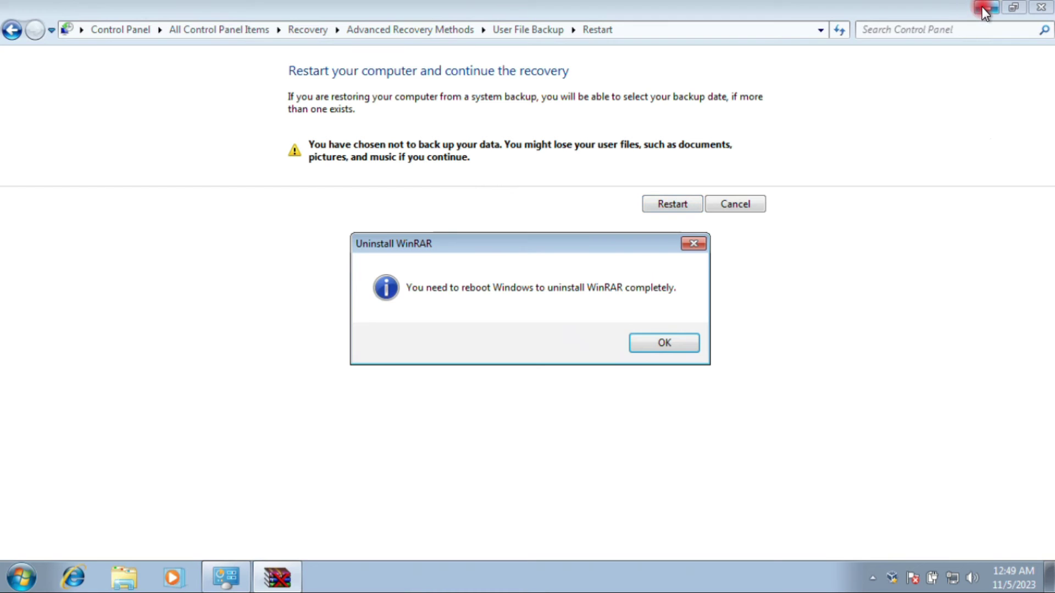
left_click(659, 342)
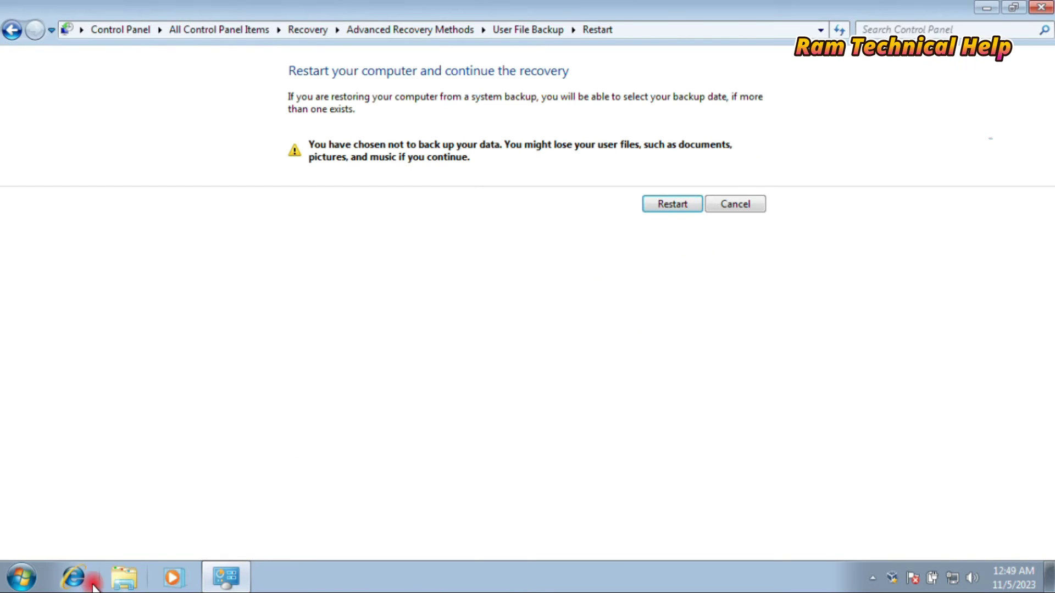
Reopen the Control Panel and check the installed programs in Programs and Features.
left_click(37, 574)
left_click(284, 400)
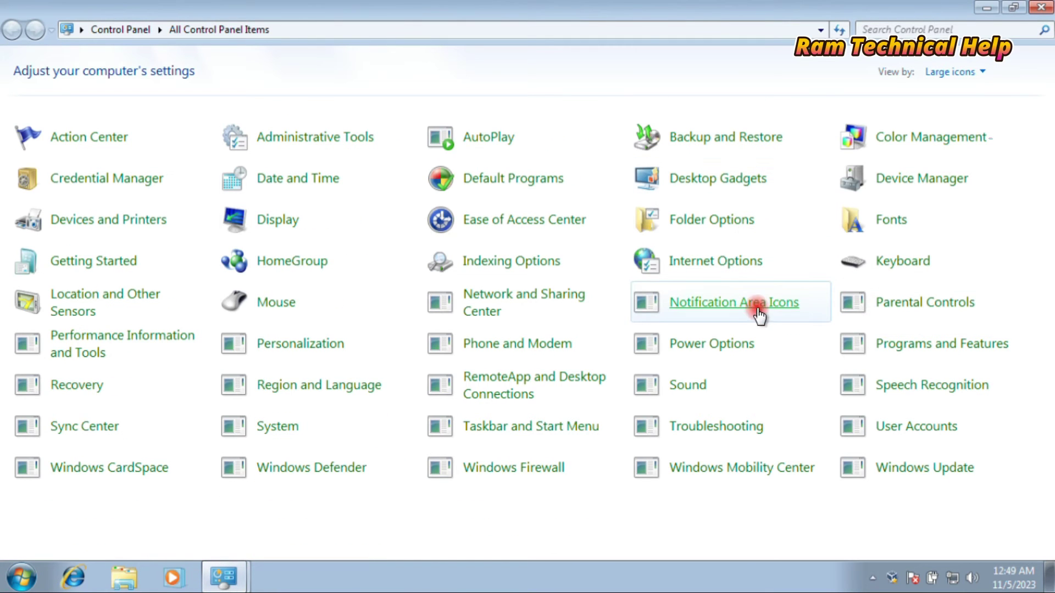
left_click(859, 363)
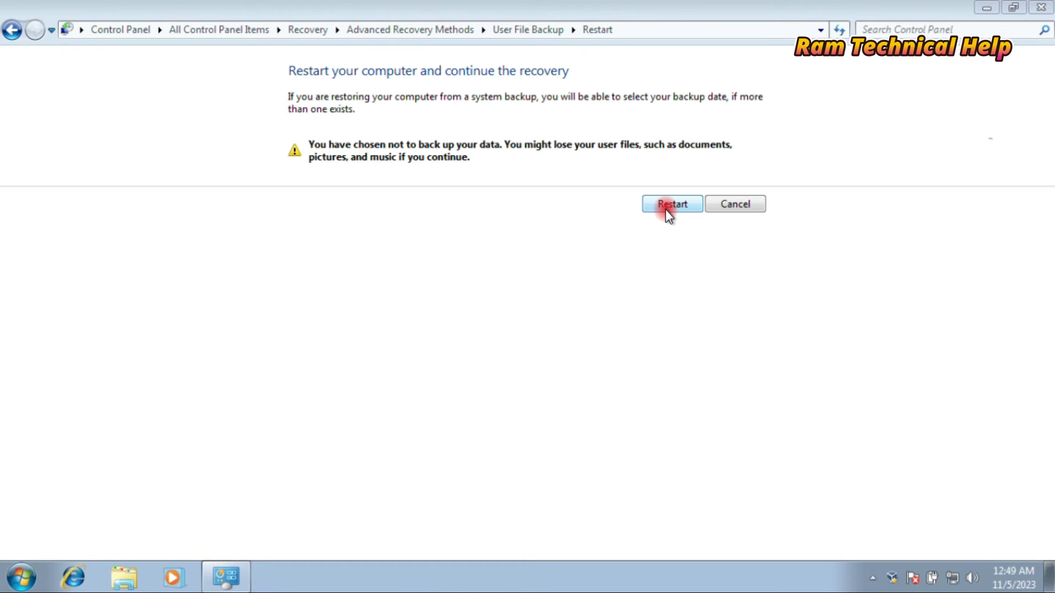
Restart the computer to continue the recovery and accept the US keyboard input method in System Recovery Options.
left_click(665, 209)
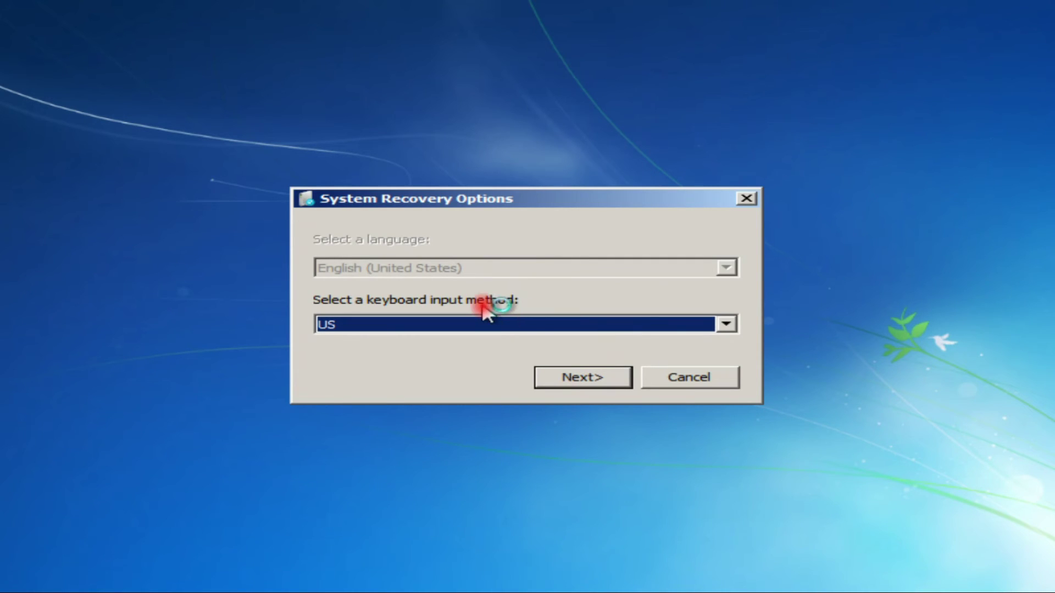
left_click(437, 327)
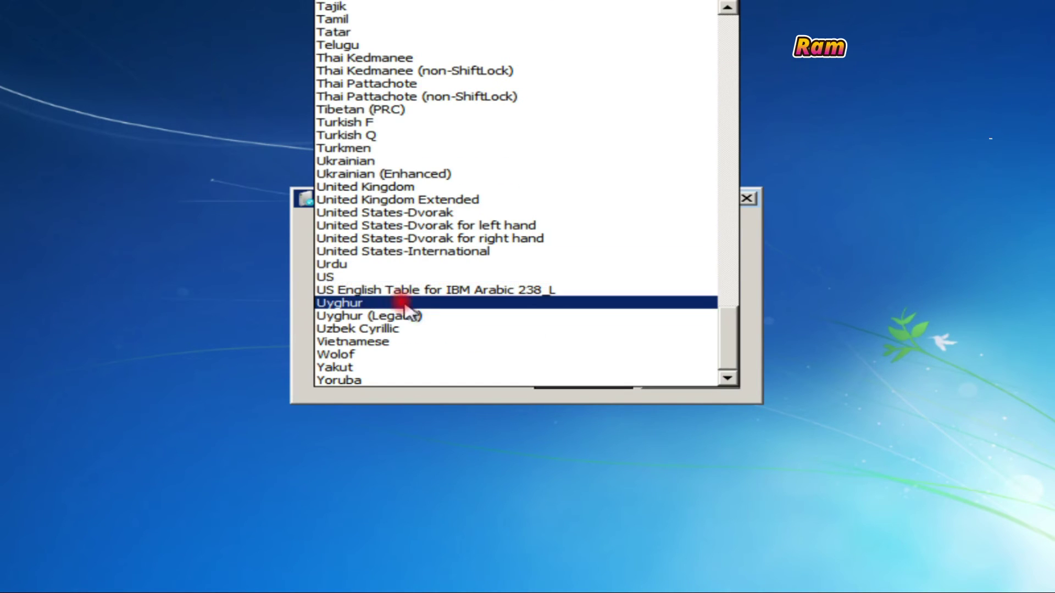
left_click(346, 277)
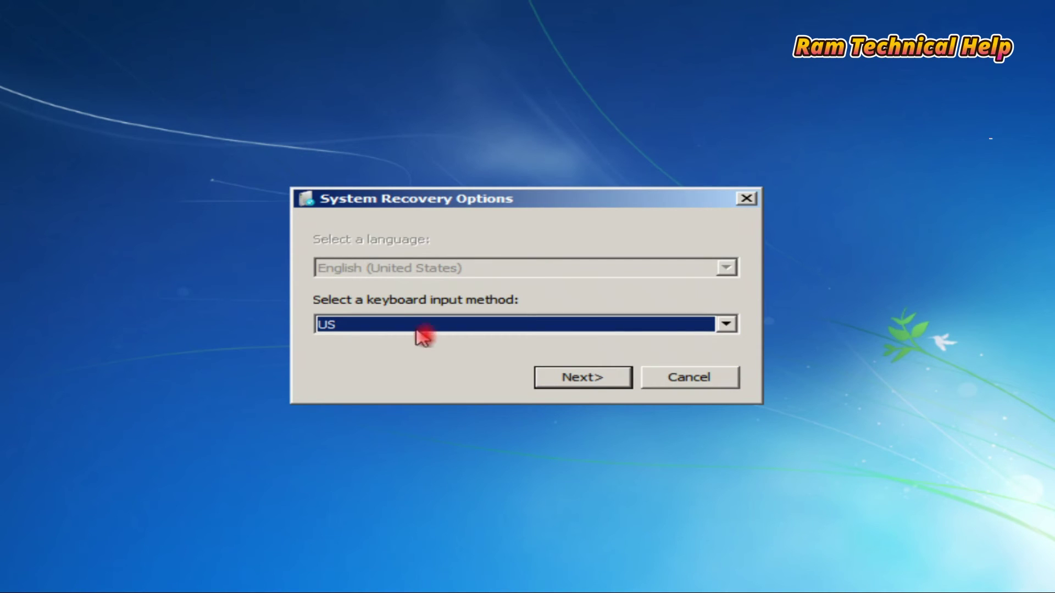
left_click(580, 379)
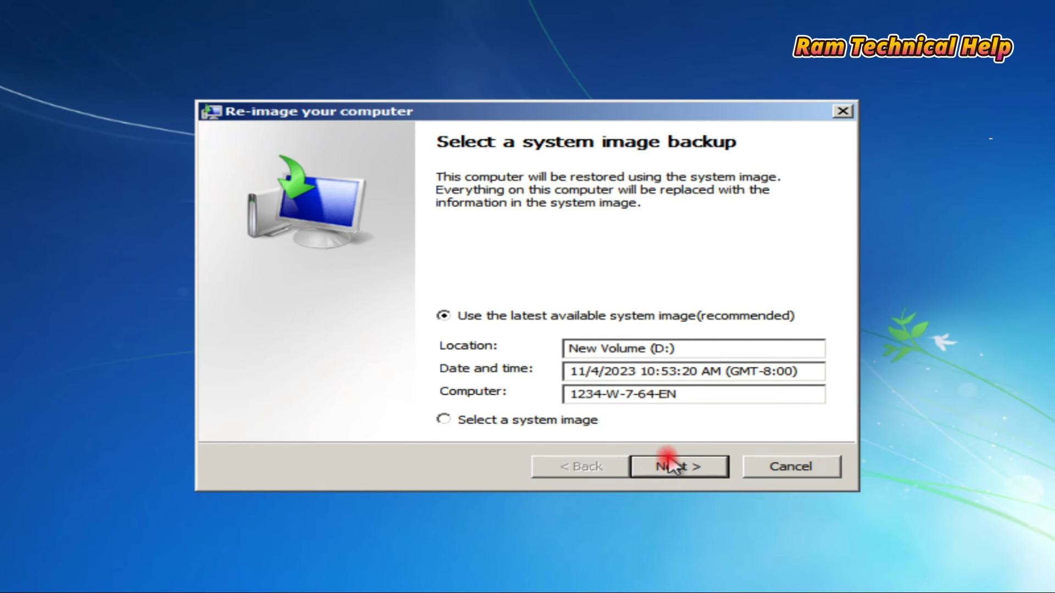
Re-image drive C: from the latest available system image on New Volume (D:) with default restore options, confirm the data replacement, and restart immediately.
left_click(672, 476)
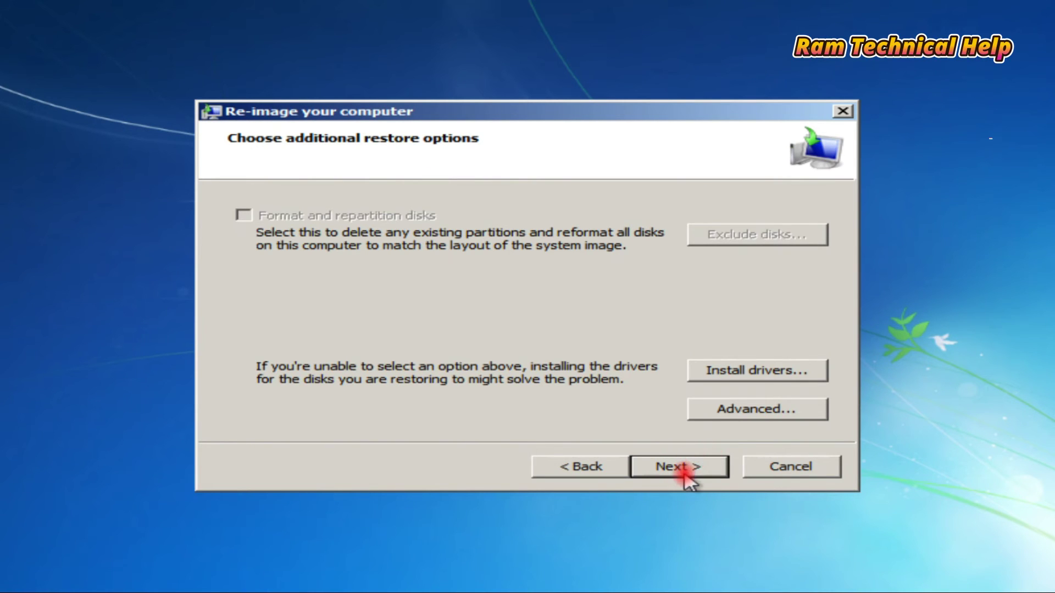
left_click(683, 475)
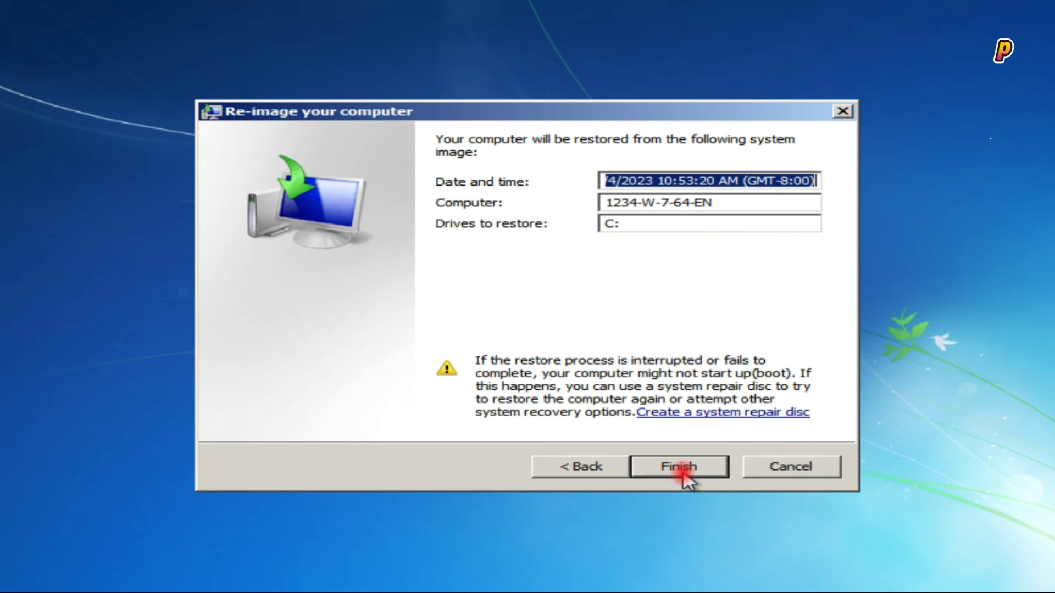
left_click(682, 475)
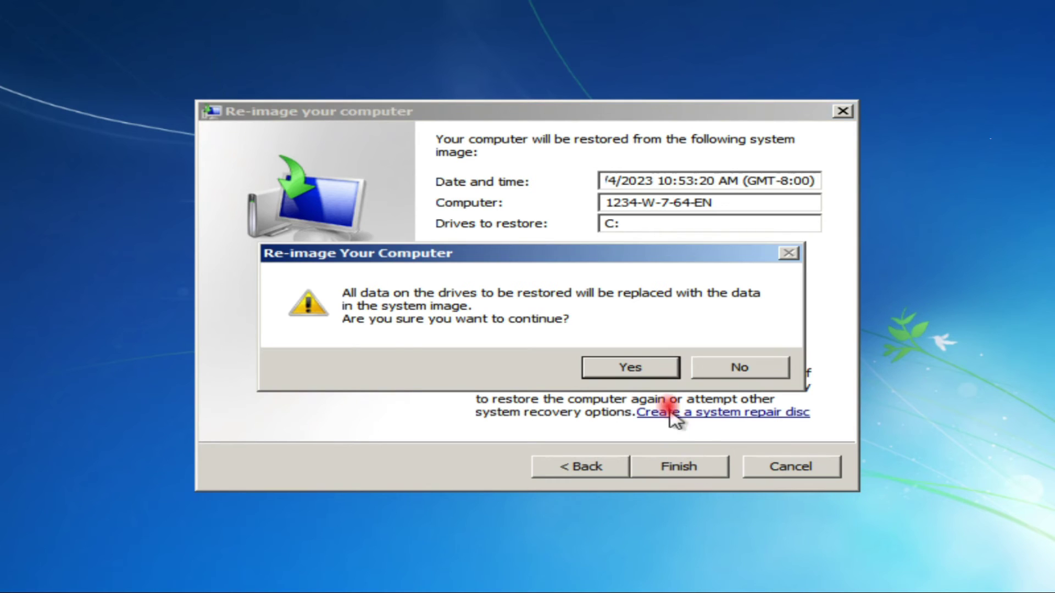
left_click(638, 365)
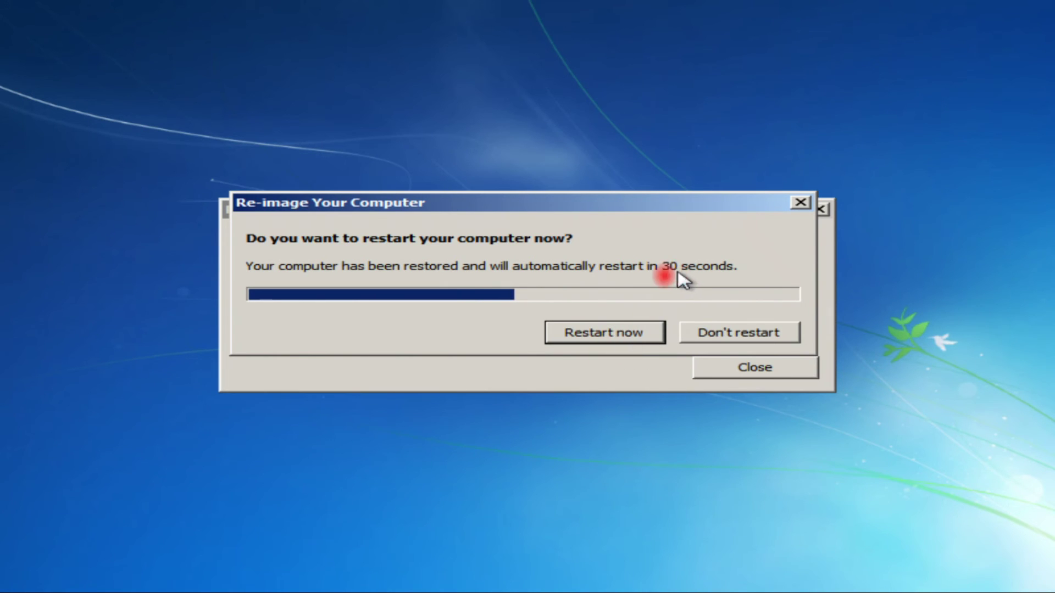
left_click(616, 338)
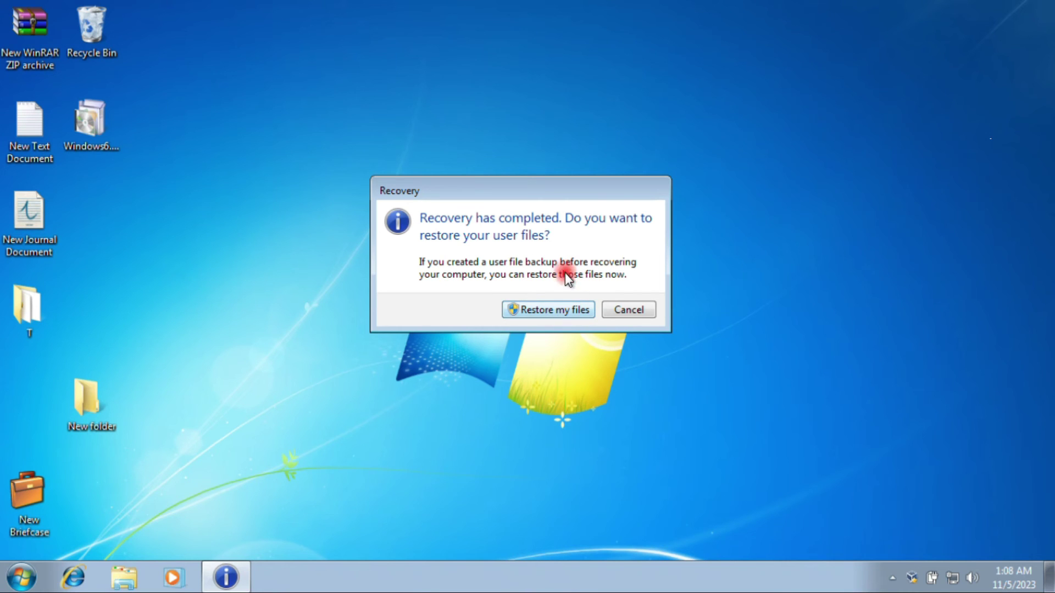
Check for user file backups to restore after the recovery, refresh the backup list, and cancel the file restore.
left_click(565, 313)
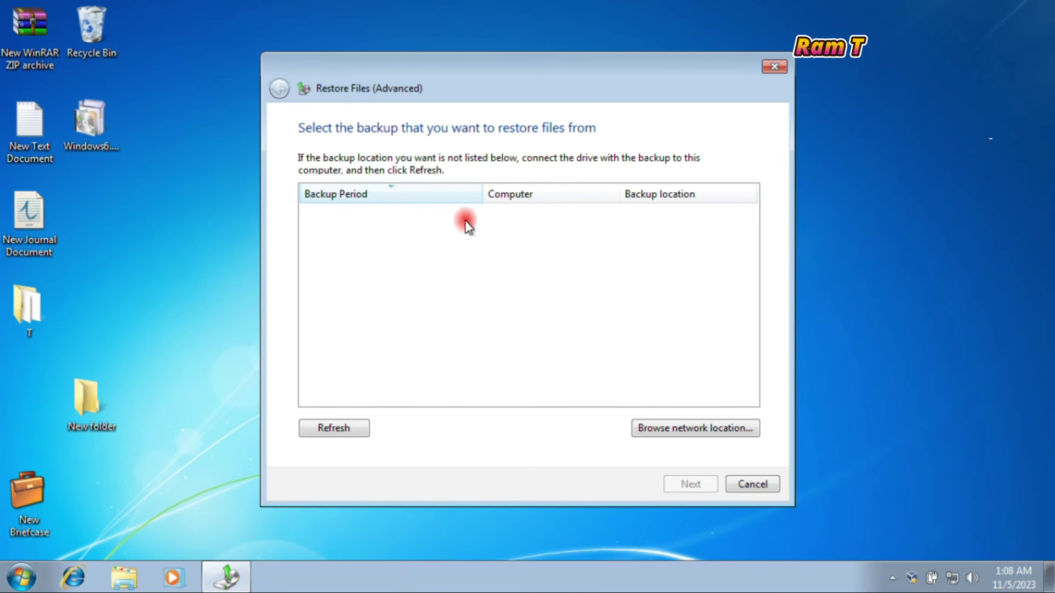
left_click(352, 427)
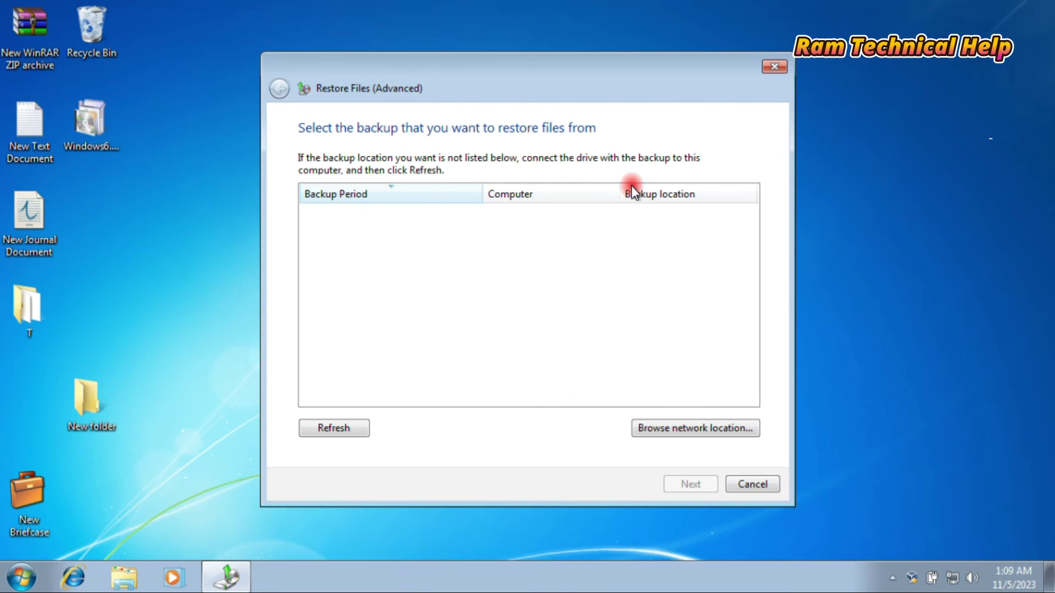
left_click(759, 483)
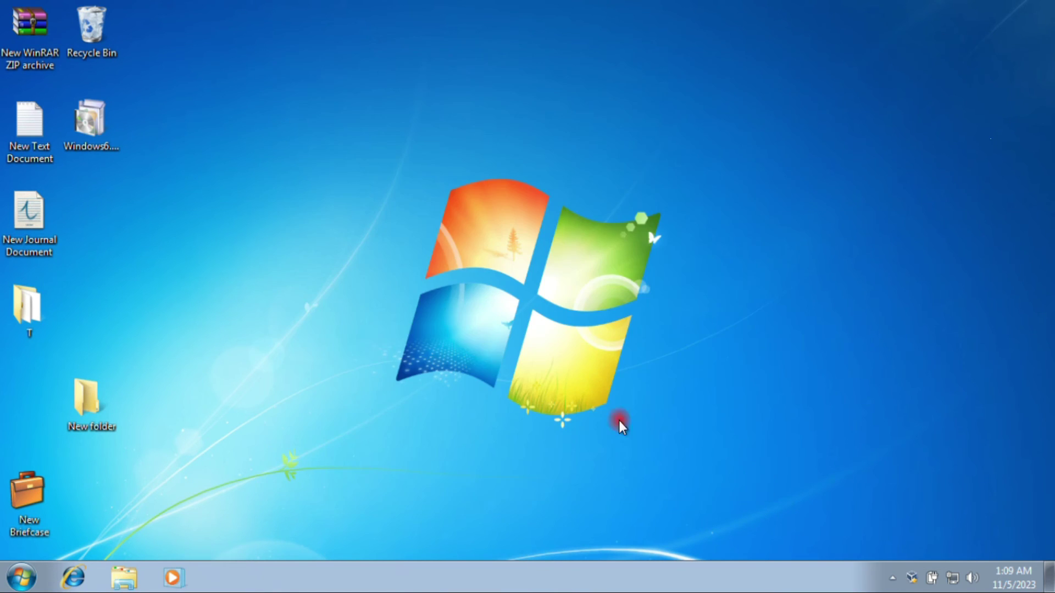
Check in the Control Panel's Programs and Features whether WinRAR is installed again, and close the program list.
left_click(32, 575)
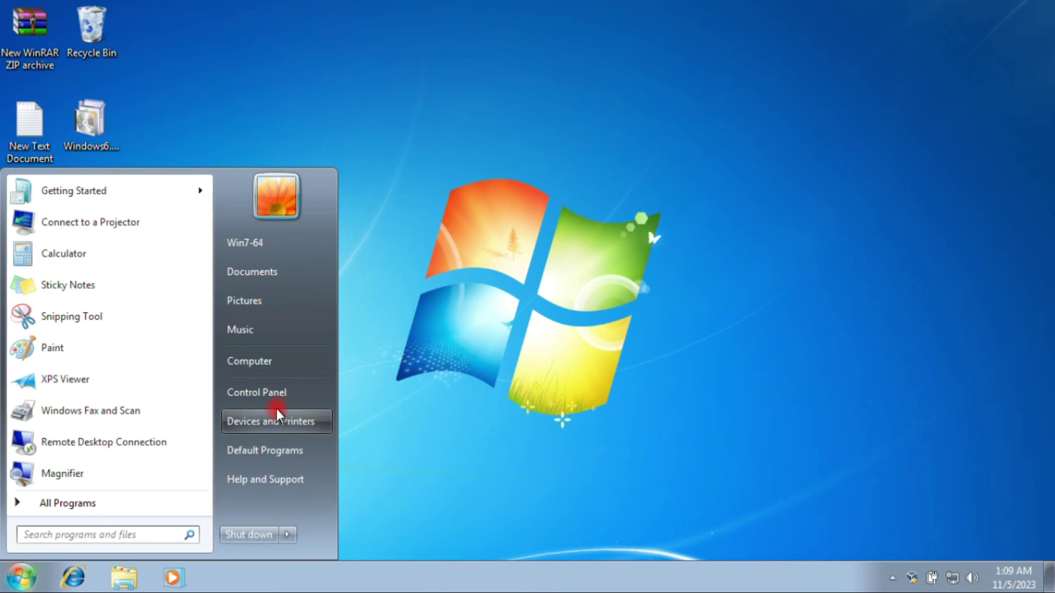
left_click(262, 404)
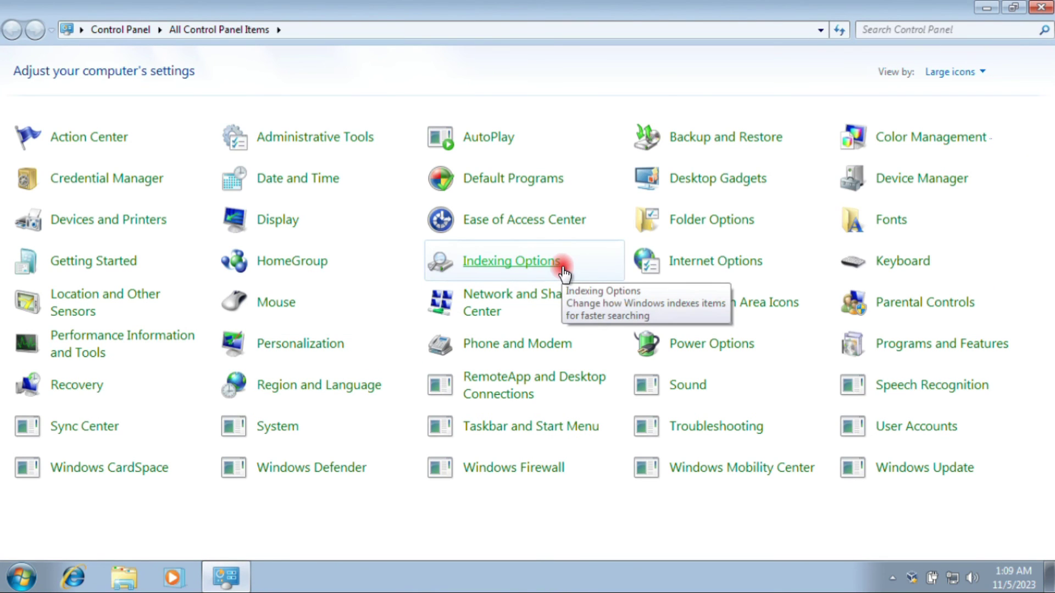
left_click(940, 355)
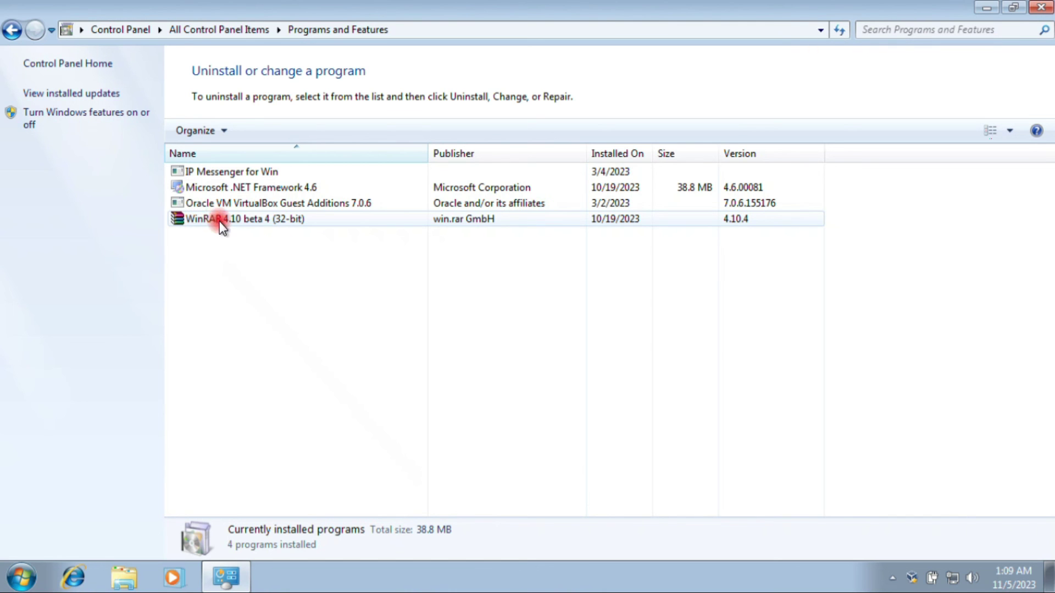
left_click(1040, 9)
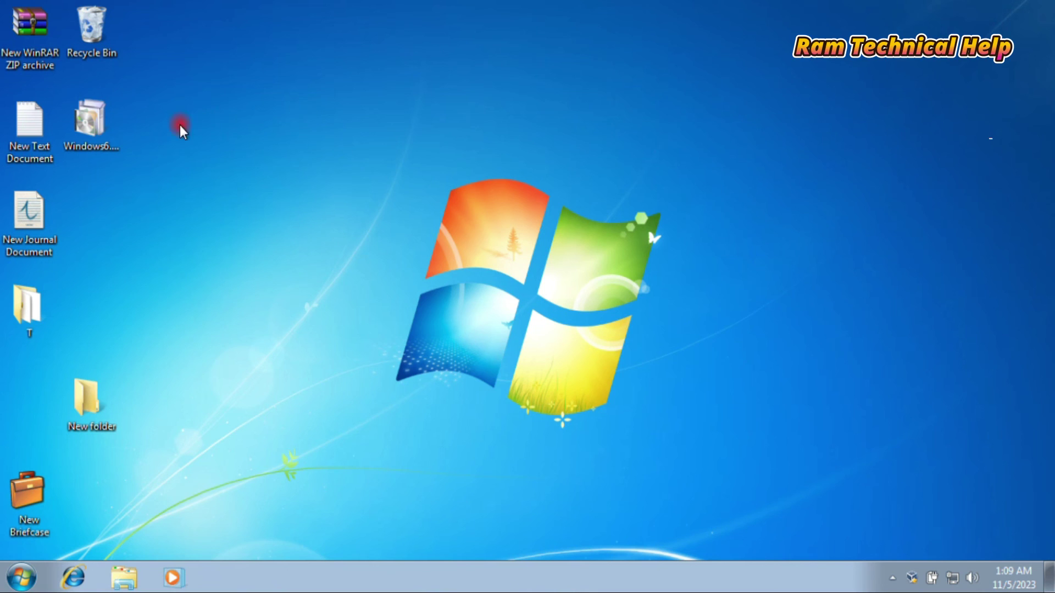